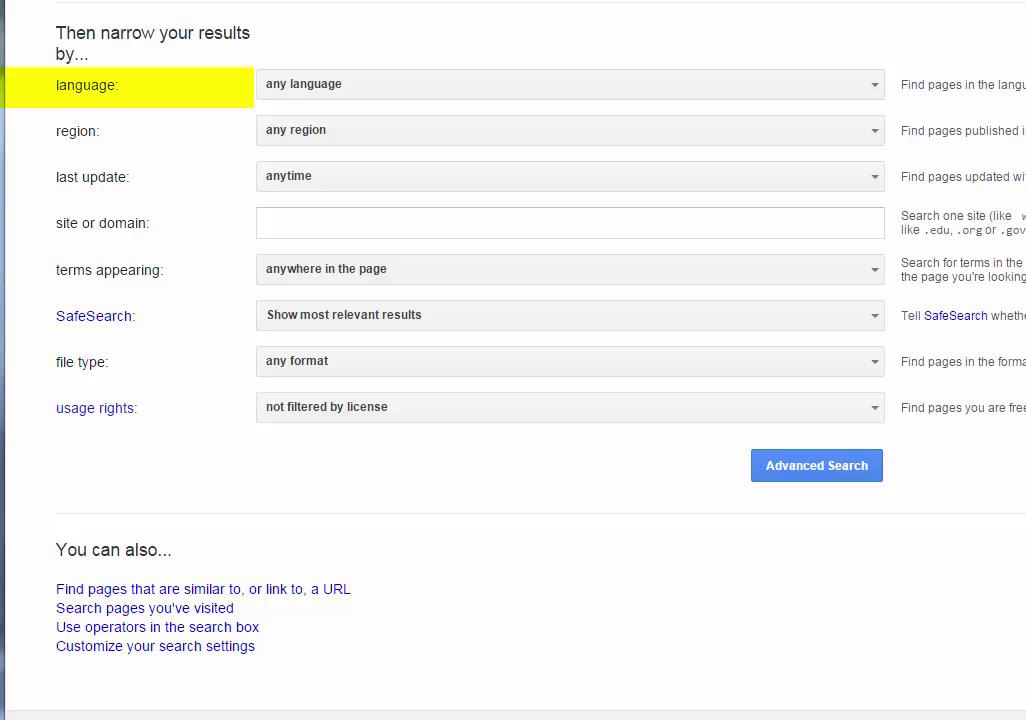
- Examine the available choices for narrowing results by language, region and last update
click(879, 92)
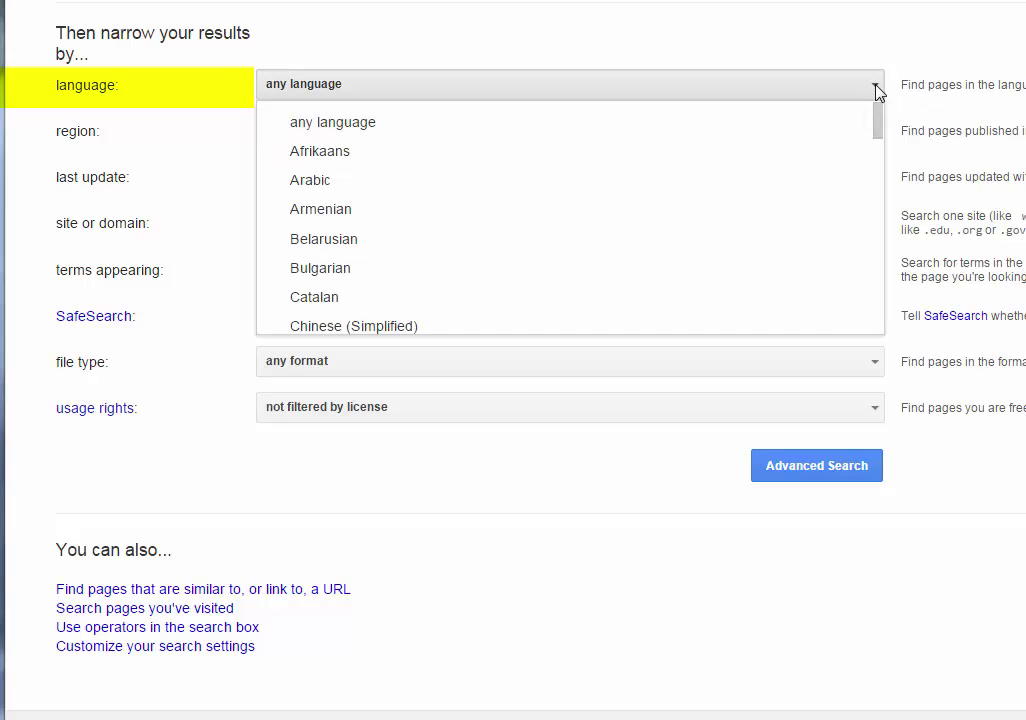
click(879, 92)
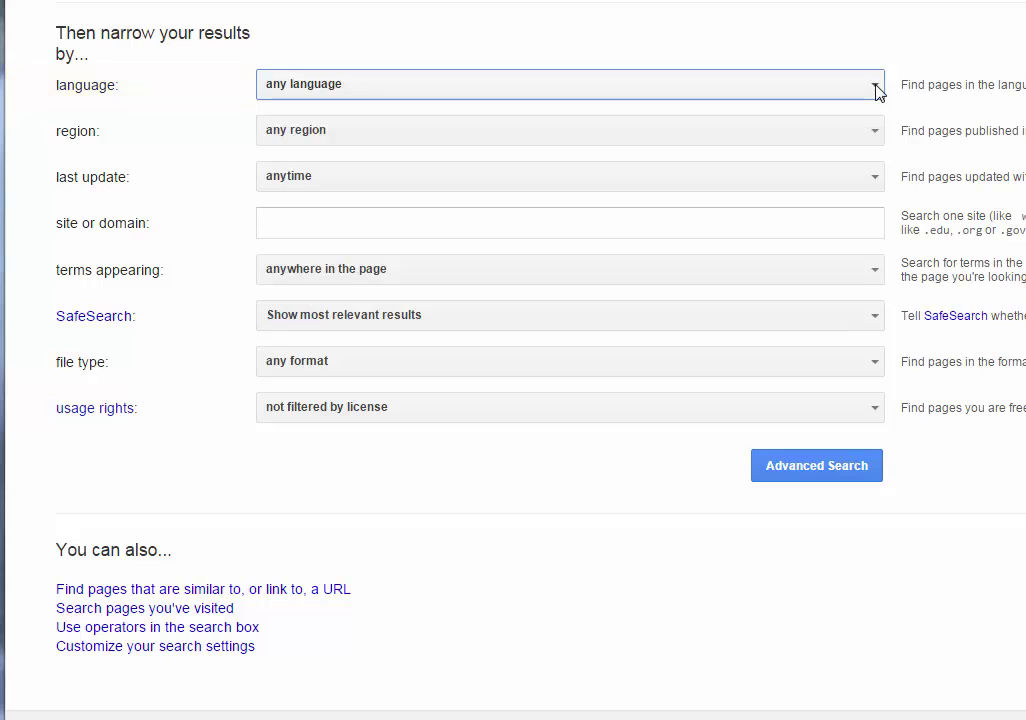
click(861, 140)
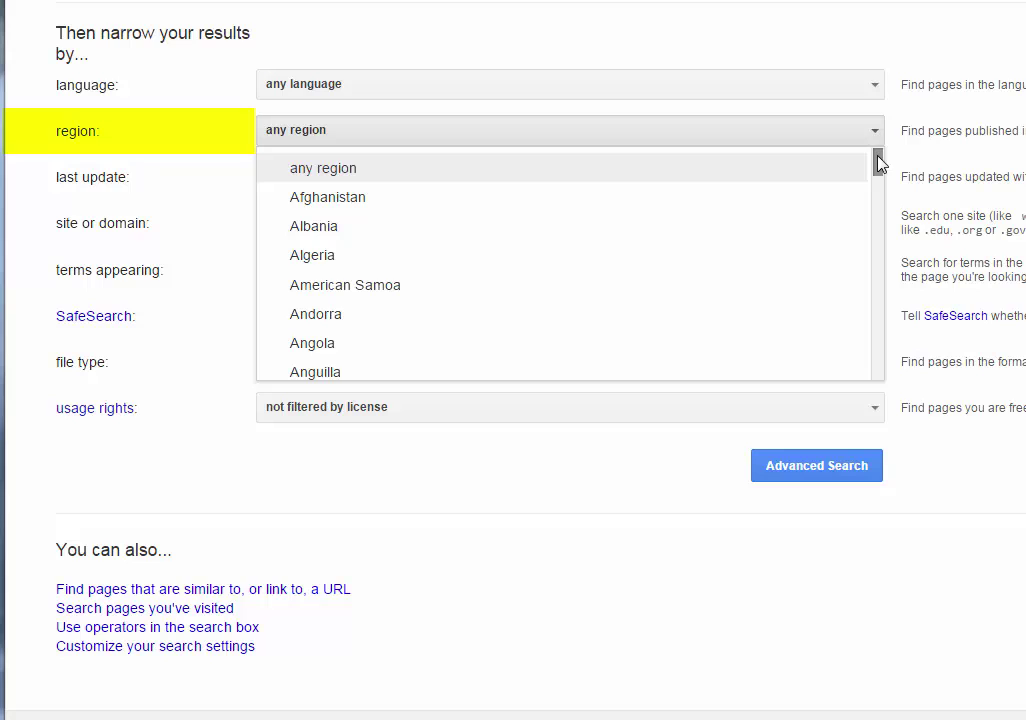
click(871, 136)
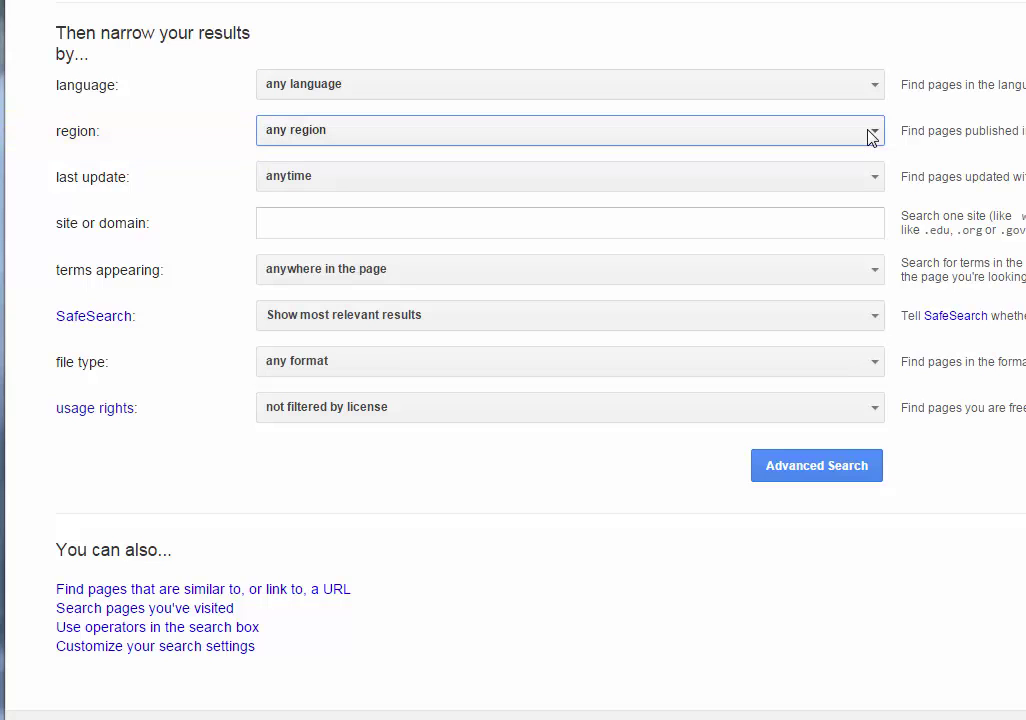
click(874, 180)
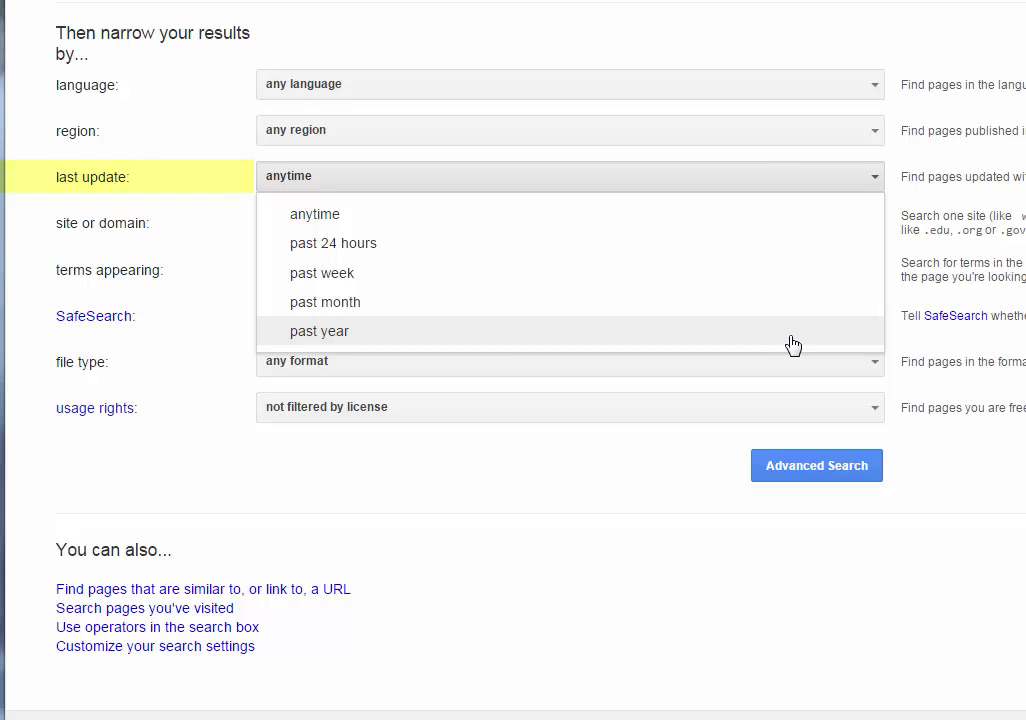
click(866, 180)
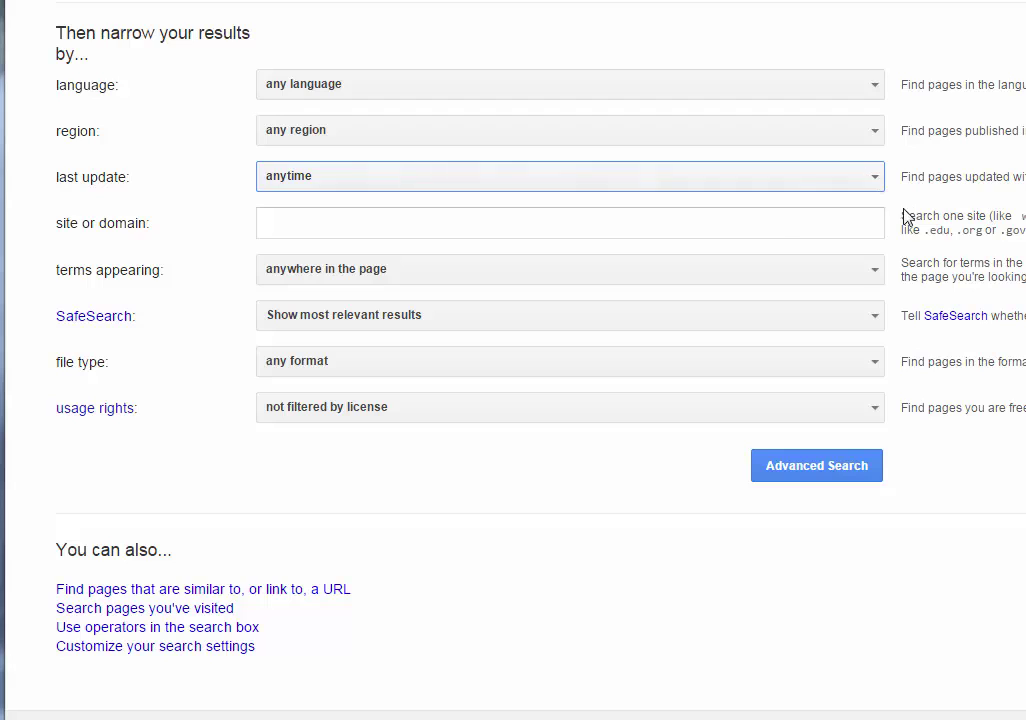
- Try nytimes.com as the site or domain filter and clear the entry again
click(797, 222)
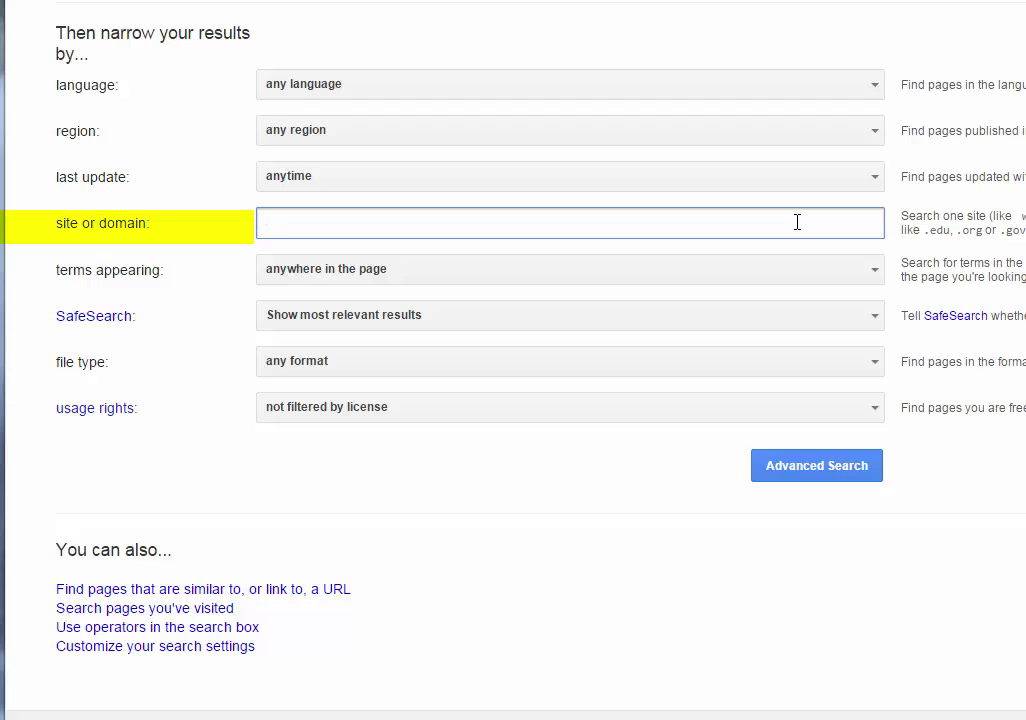
text(nytimes.com)
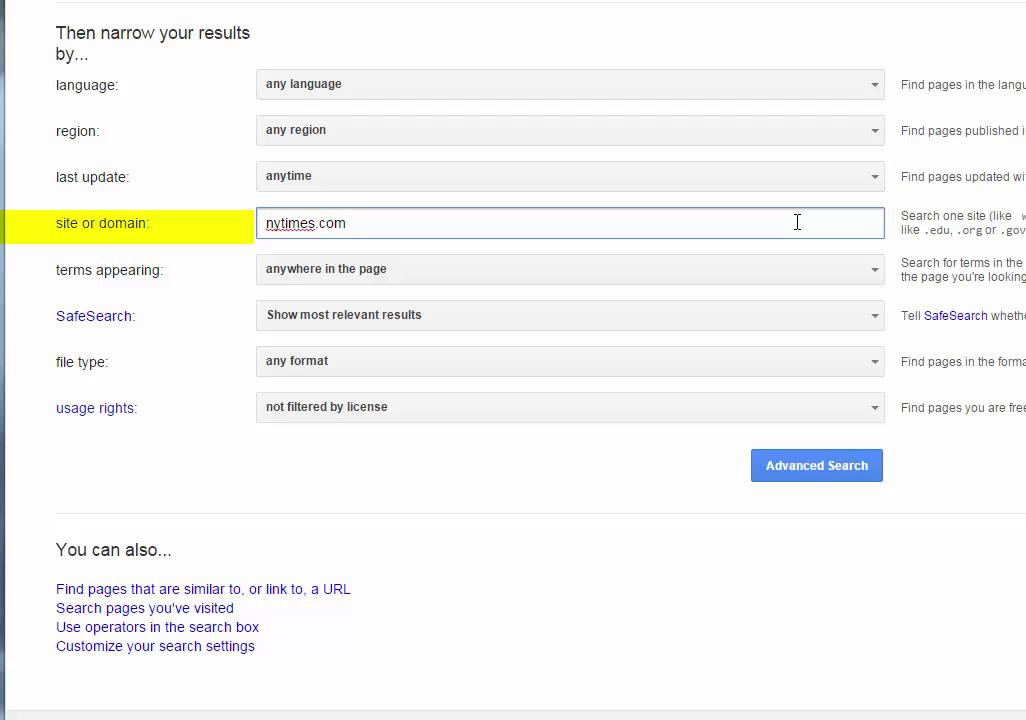
key(BackSpace)
key(BackSpace)
key(BackSpace)
key(BackSpace)
key(BackSpace)
key(BackSpace)
key(BackSpace)
key(BackSpace)
key(BackSpace)
key(BackSpace)
key(BackSpace)
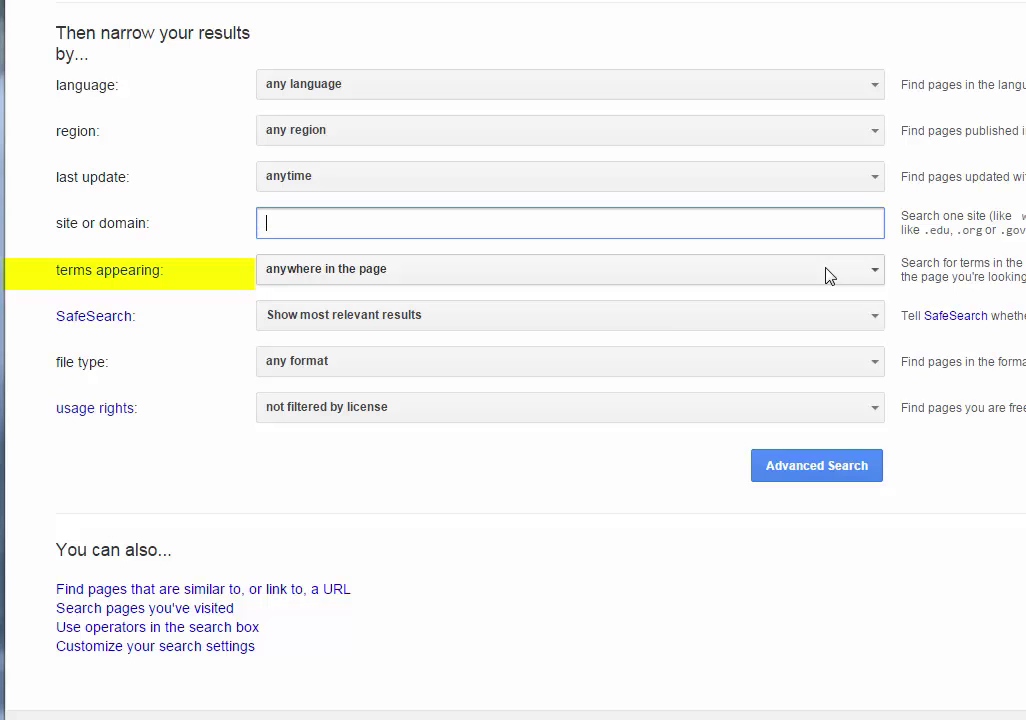
- Examine the choices for where terms appear and the full list of file types
click(827, 276)
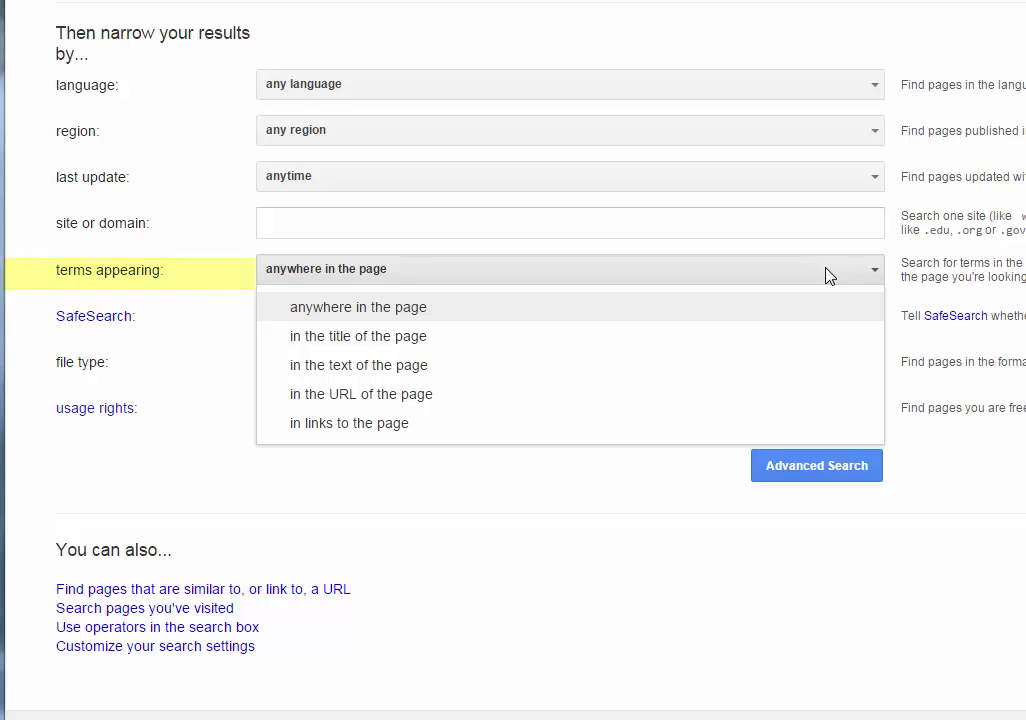
click(829, 274)
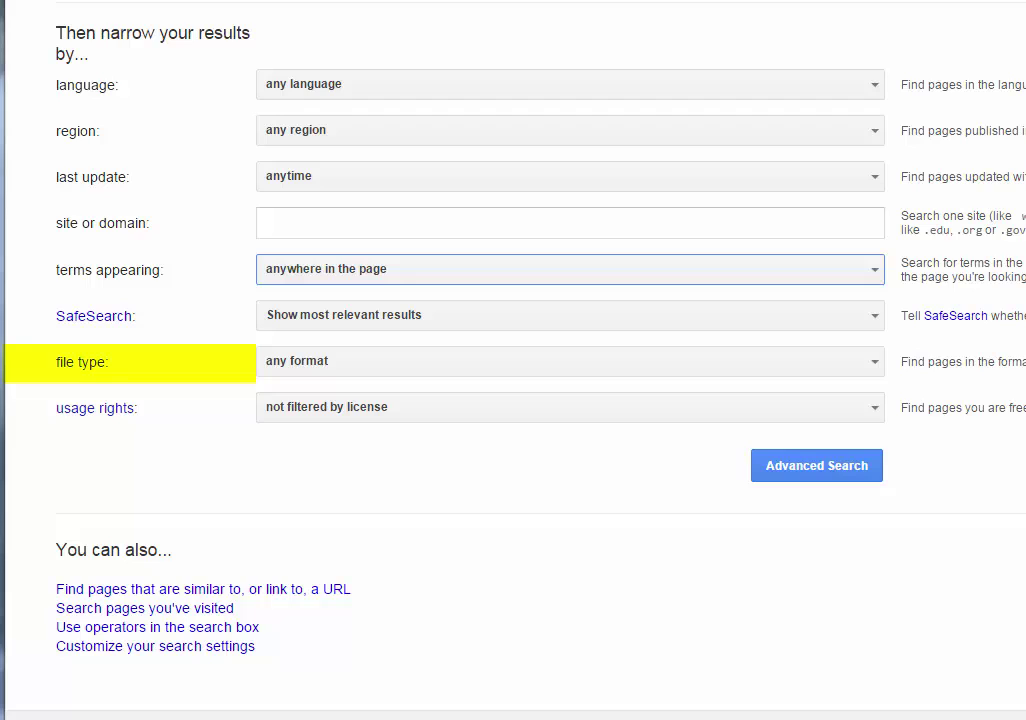
click(876, 366)
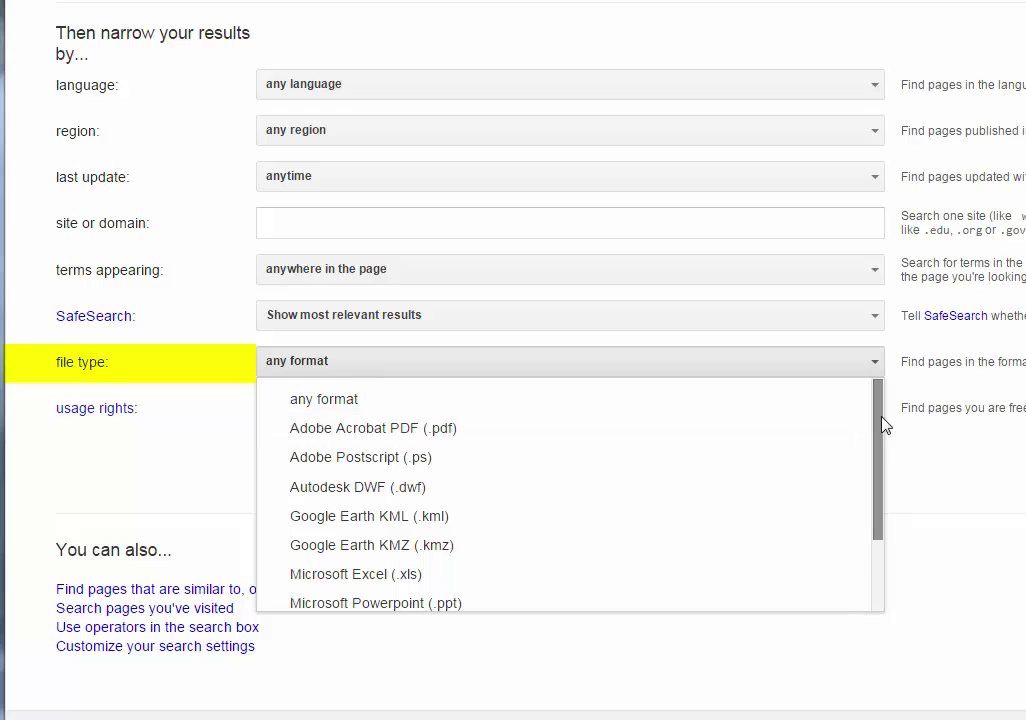
drag(884, 419, 884, 465)
scroll(854, 467, down, 1)
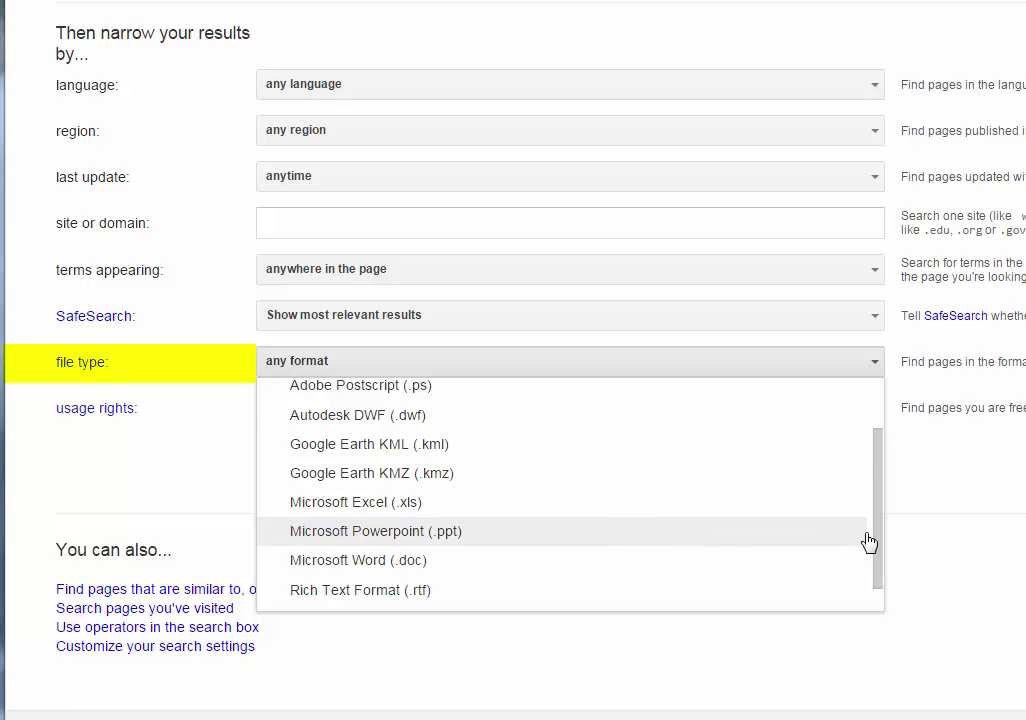
drag(876, 533, 876, 467)
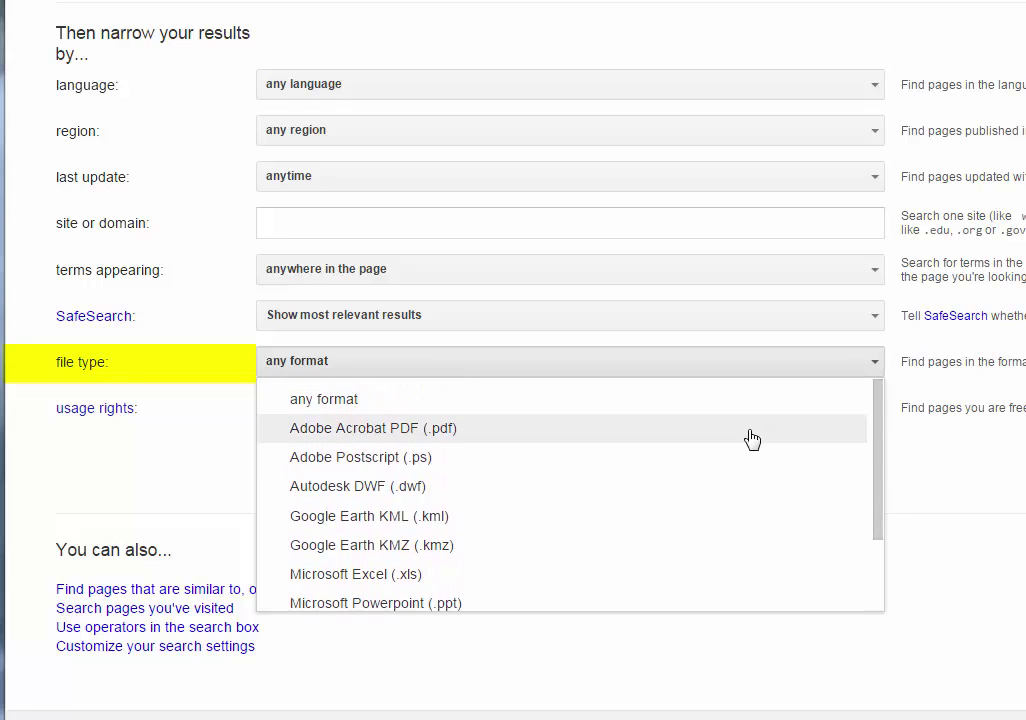
click(768, 370)
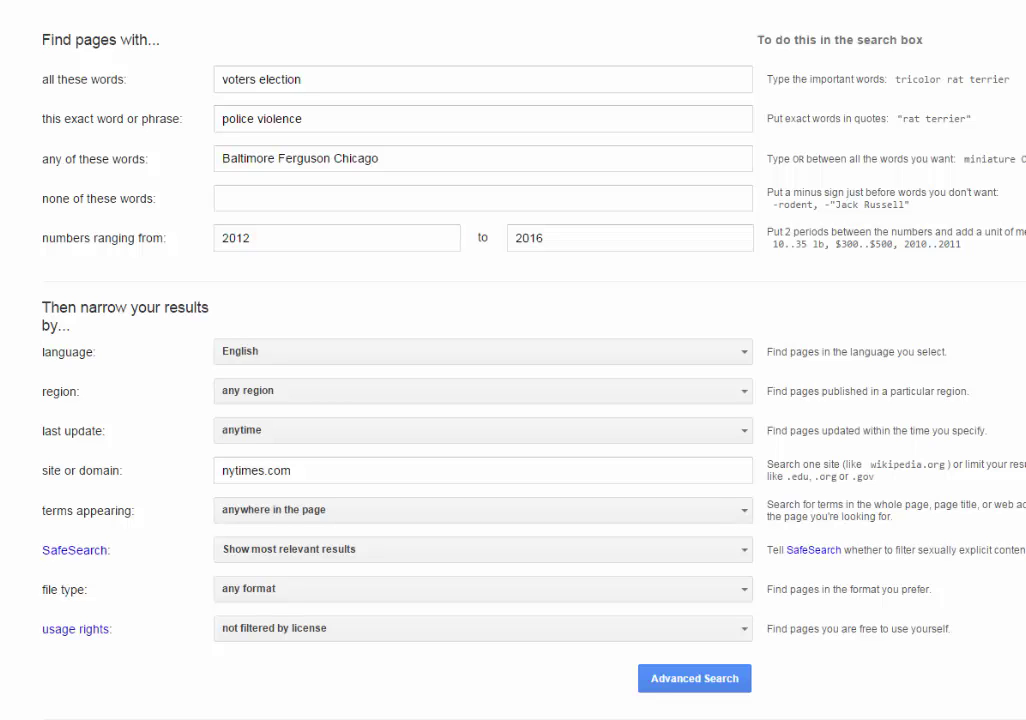
- Run the "police violence" voters election search limited to nytimes.com, and again for .org pages updated in the past year
click(400, 467)
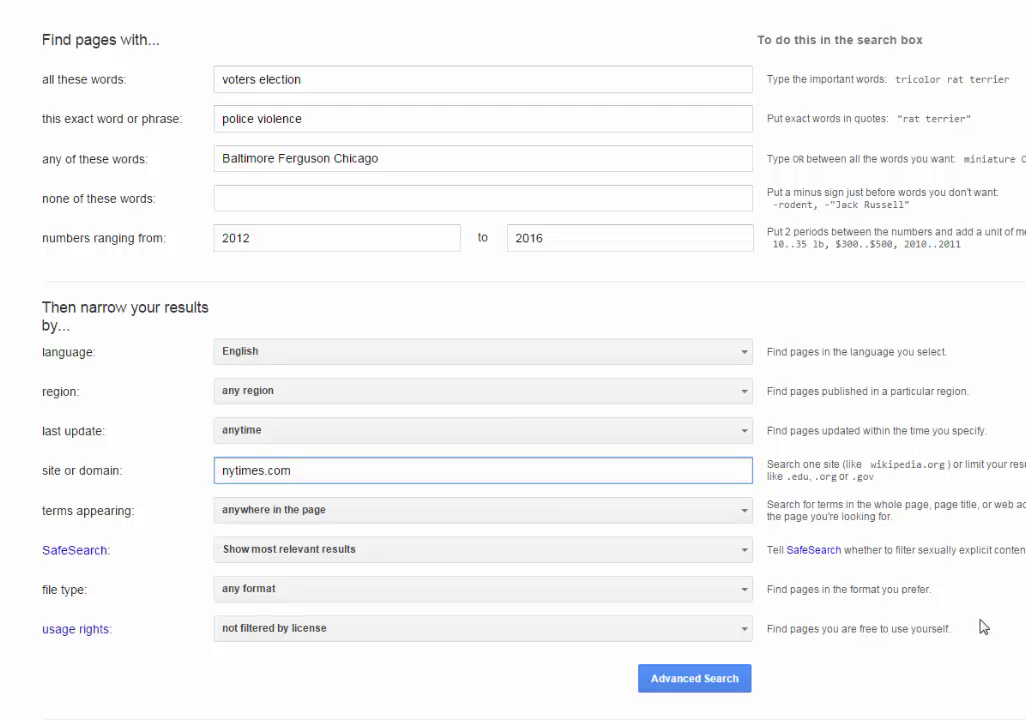
click(722, 677)
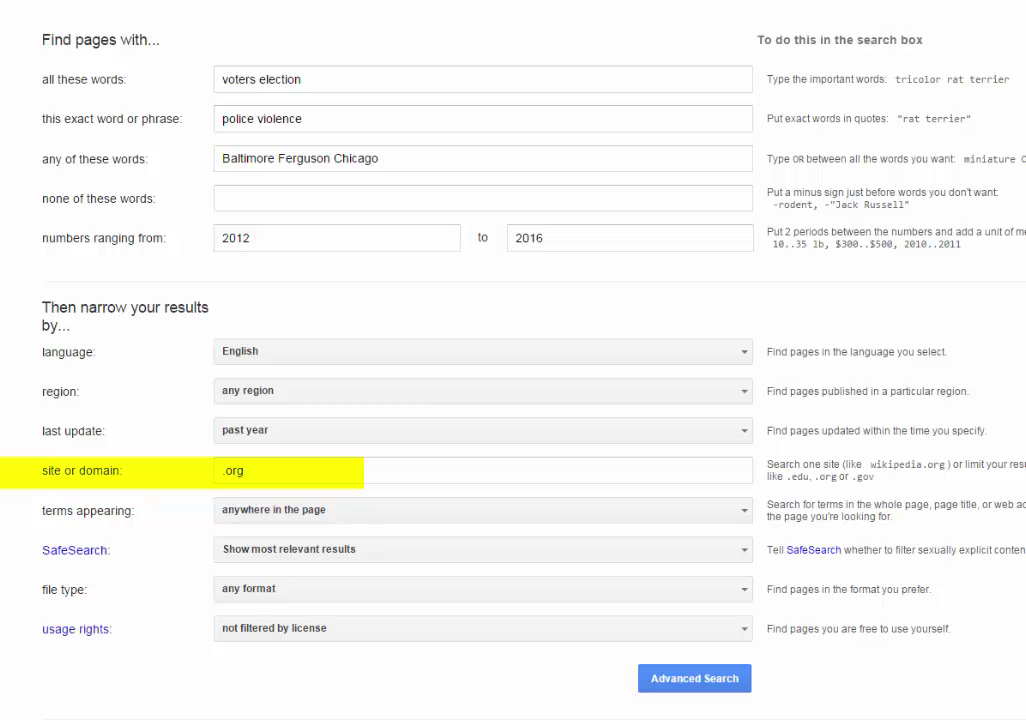
click(730, 678)
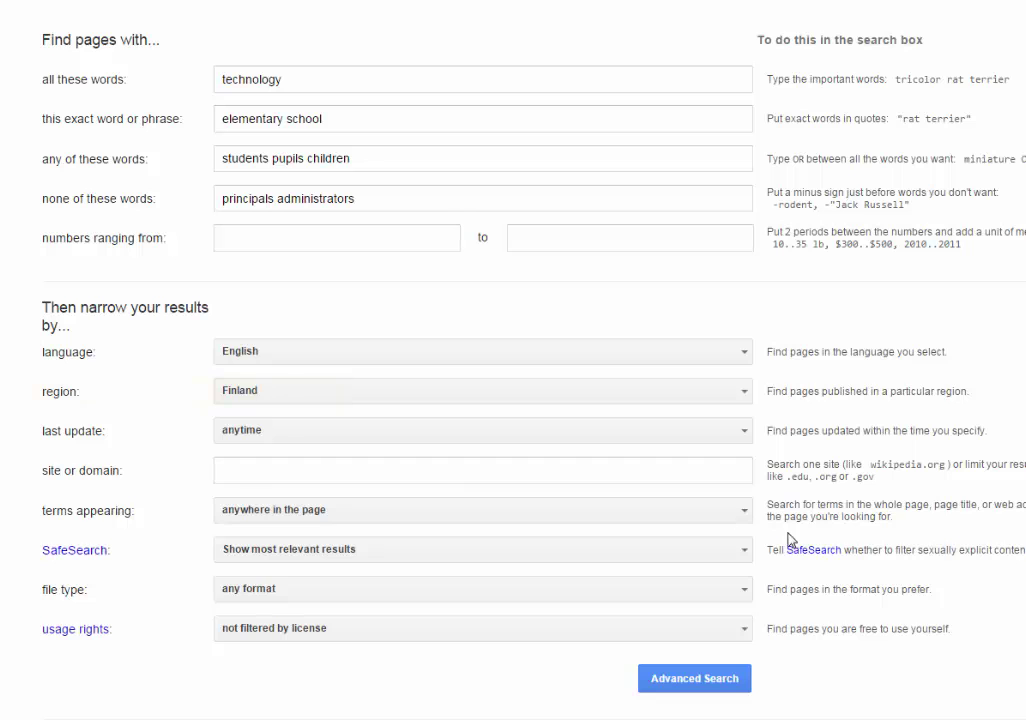
- Run the advanced search for technology and "elementary school", excluding principals and administrators, limited to English pages from Finland
click(727, 680)
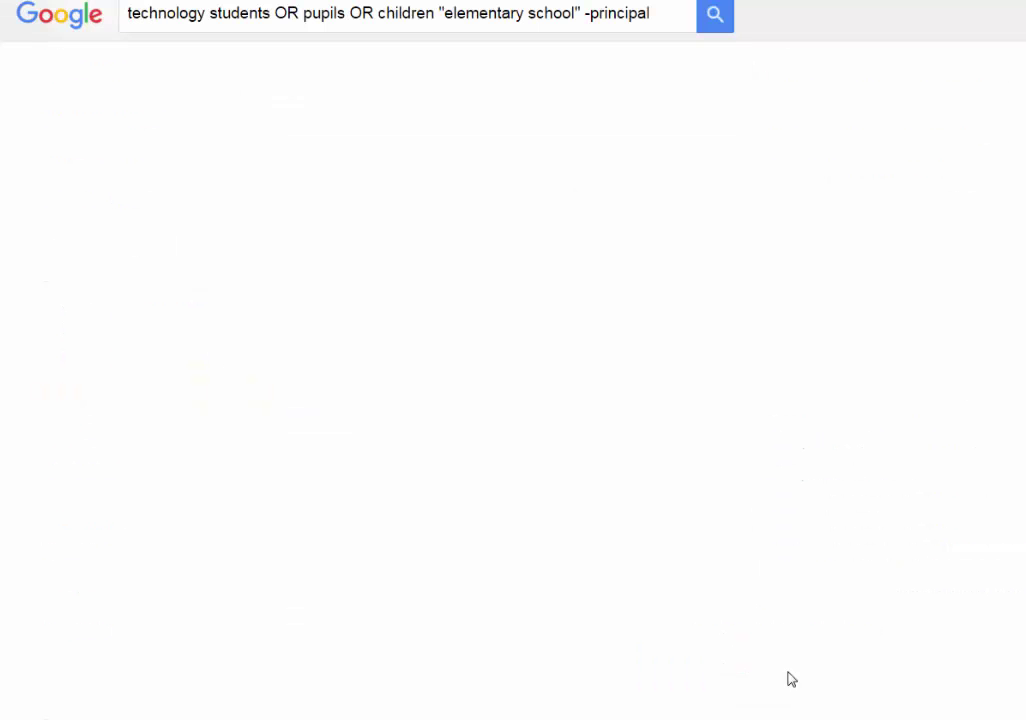